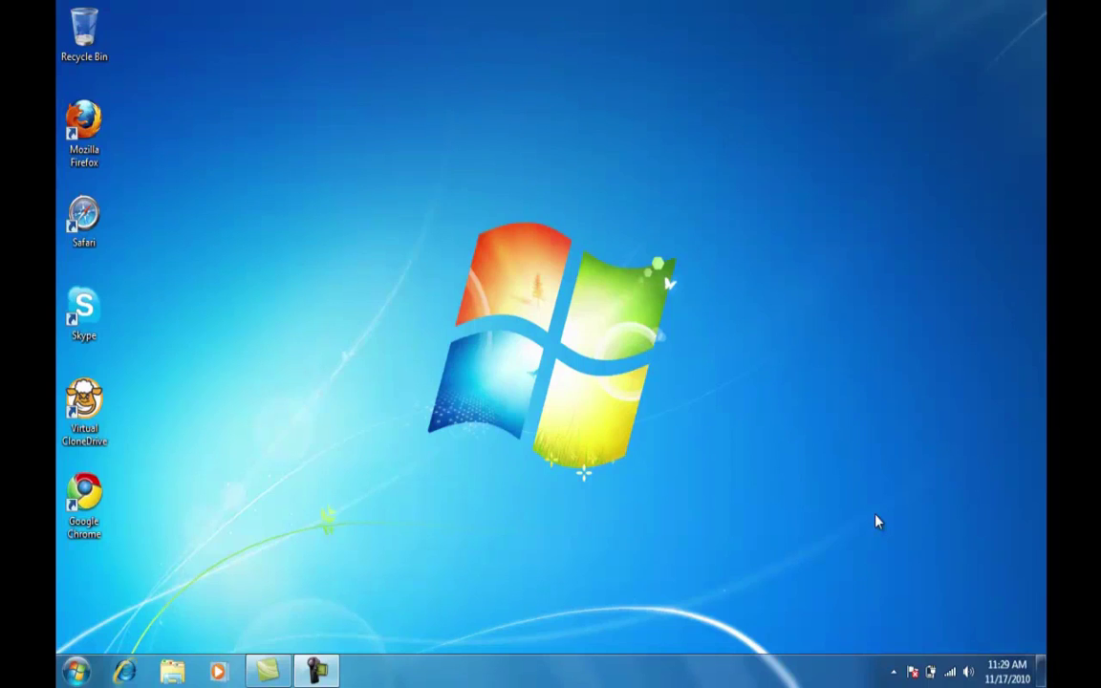
- Launch msconfig from the Start menu search box
key(super)
text(m)
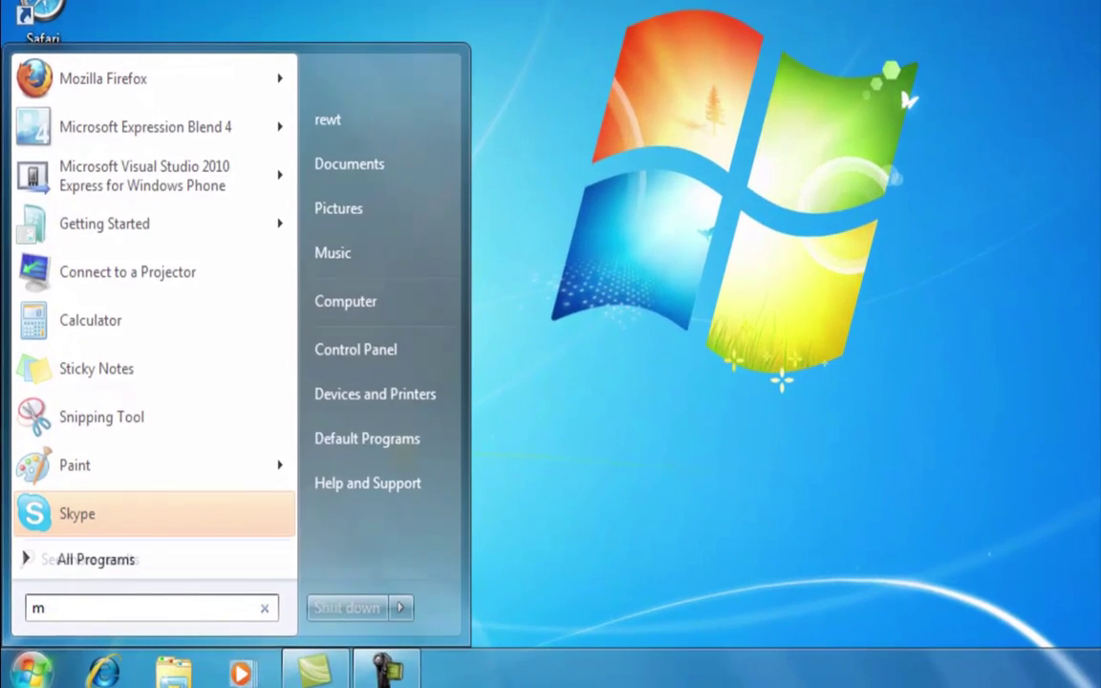
text(sconfig)
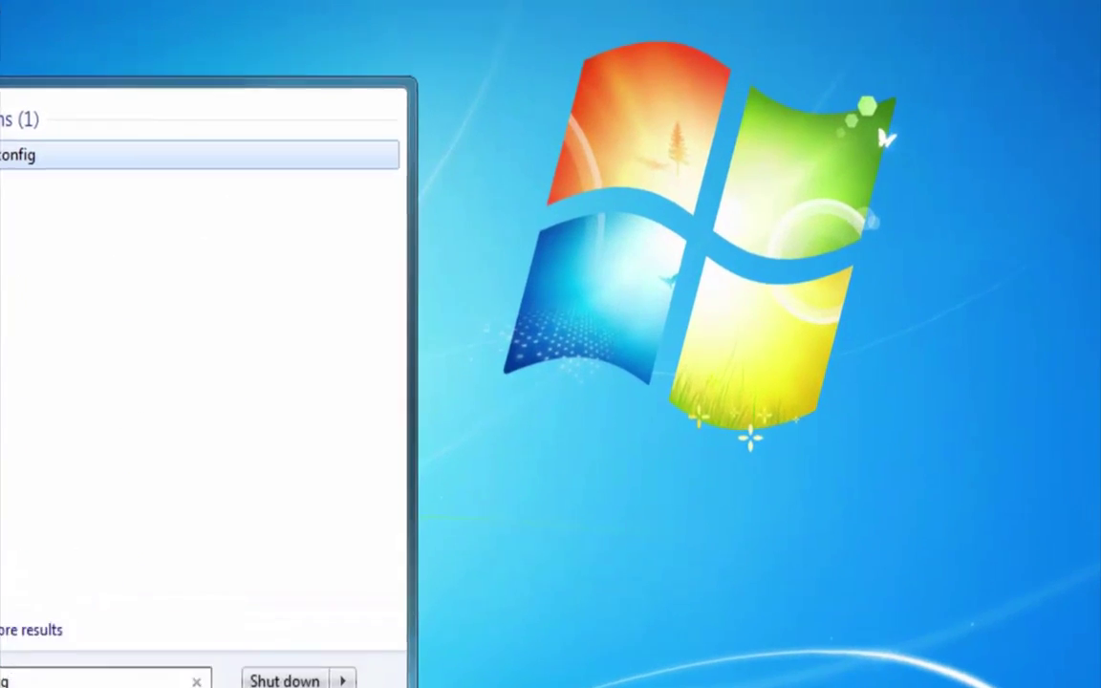
key(Return)
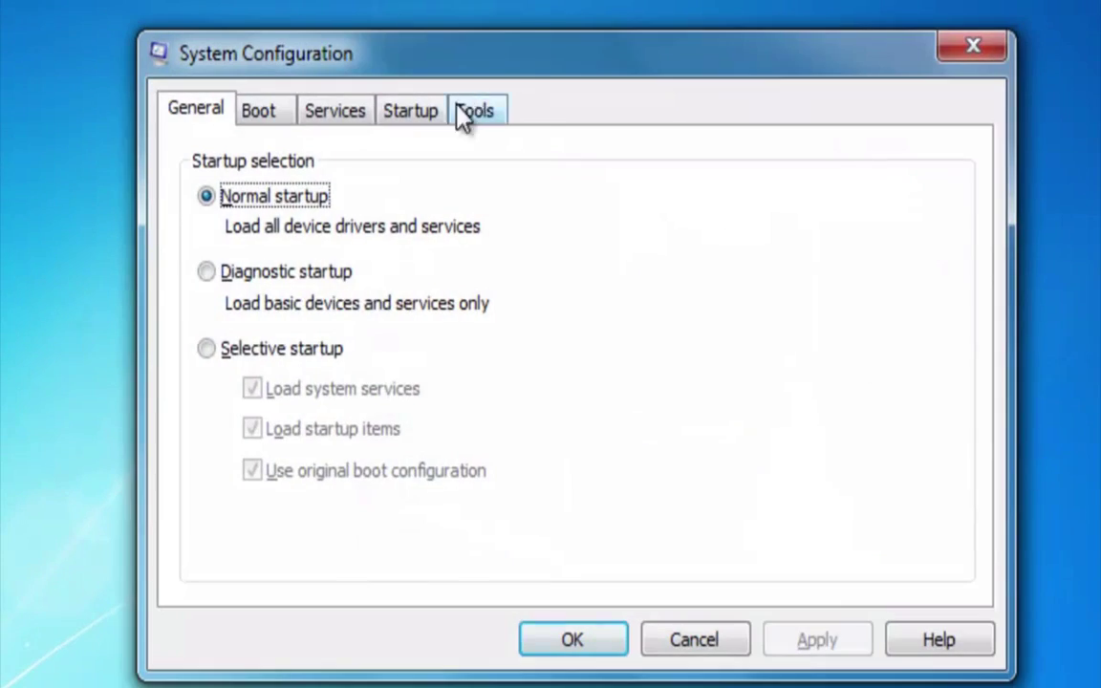
- Show the Startup tab and widen the Startup Item and Command columns to read full paths
click(425, 115)
drag(319, 164, 473, 155)
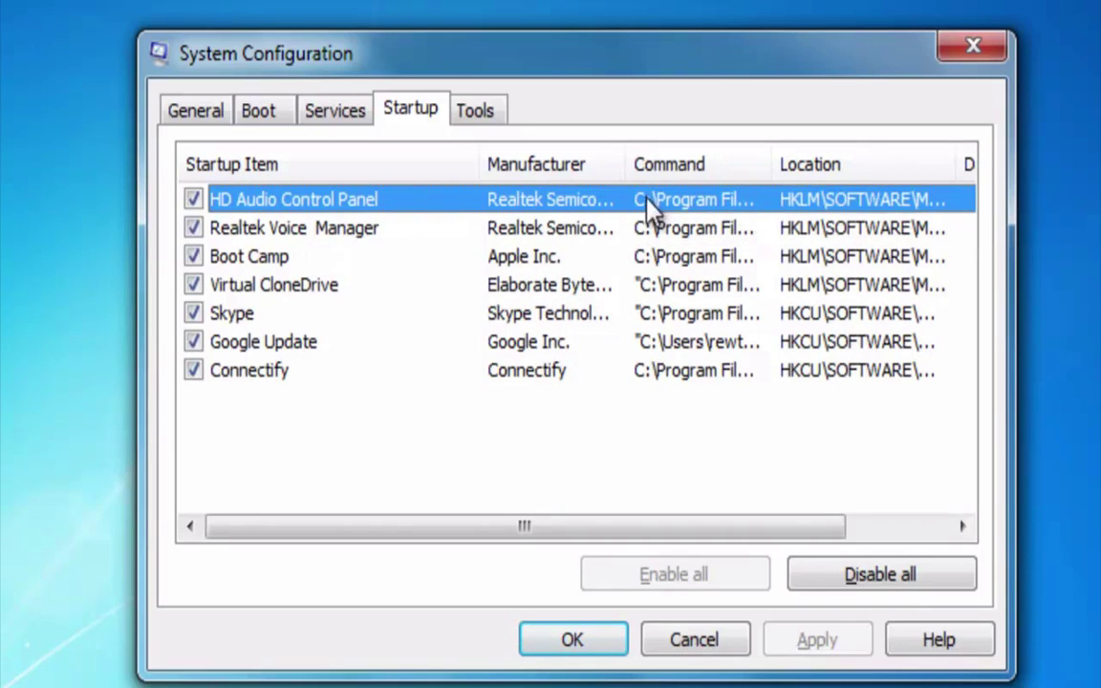
drag(763, 172, 977, 205)
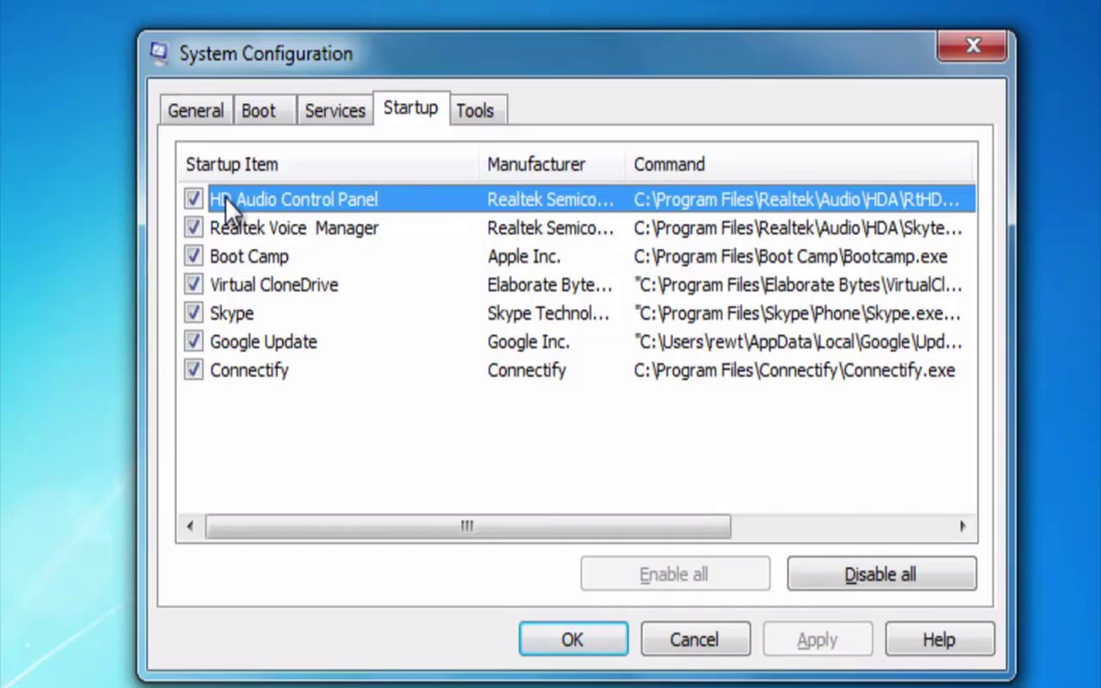
- Uncheck Virtual CloneDrive and the other unwanted startup items, then apply and confirm with OK
click(237, 229)
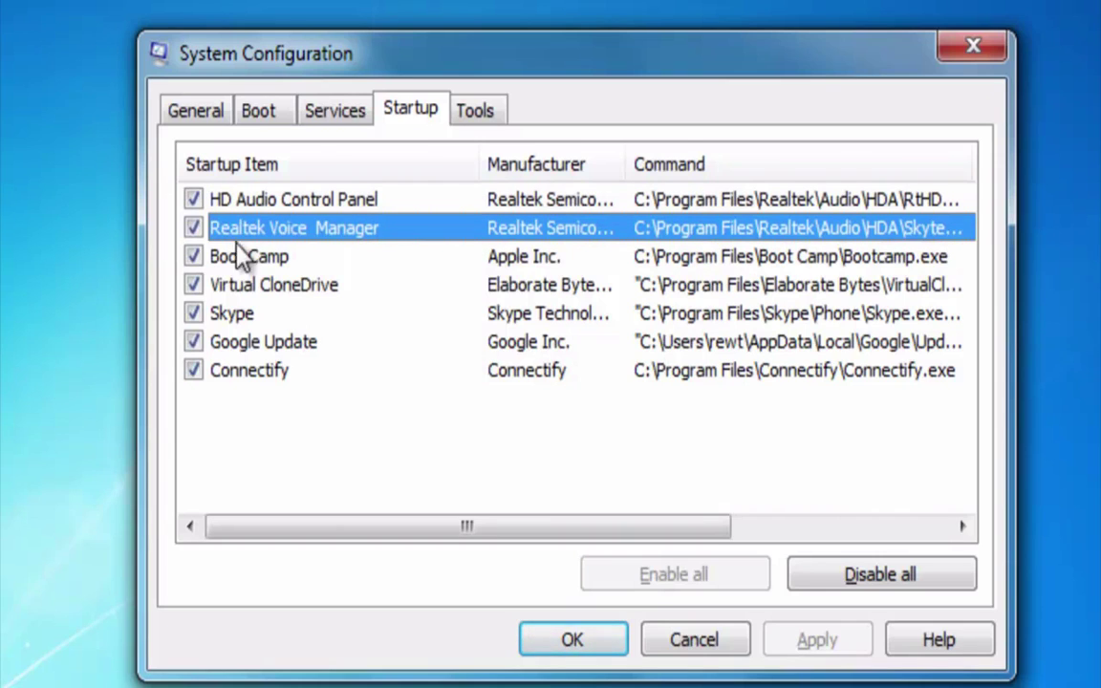
click(241, 263)
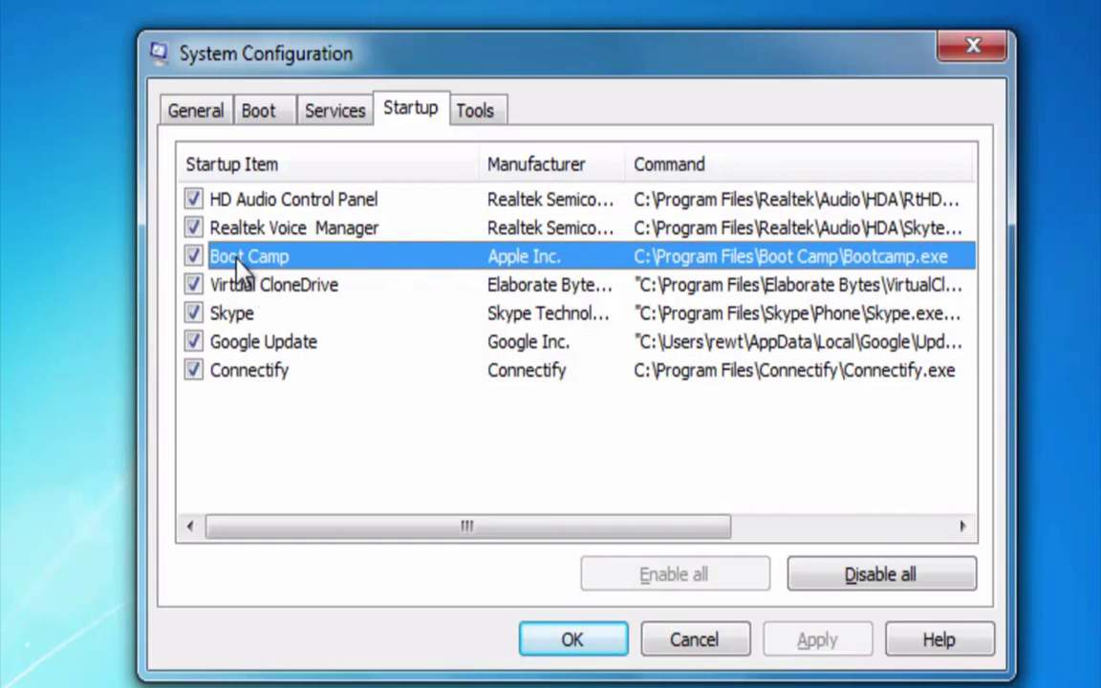
click(192, 290)
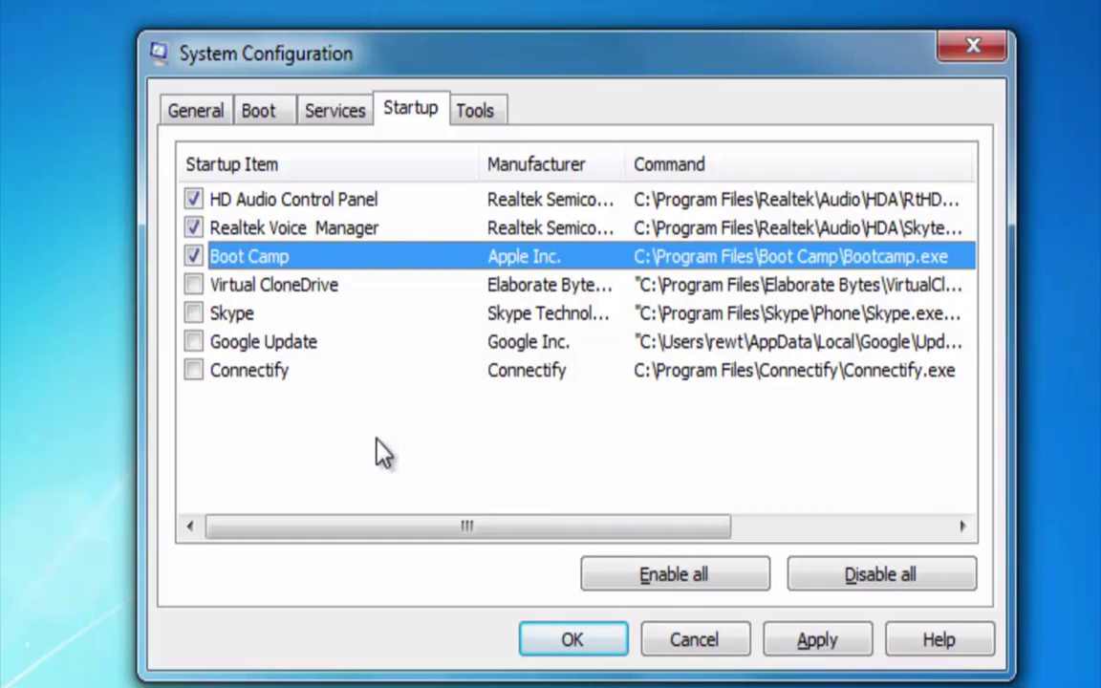
click(851, 650)
click(619, 652)
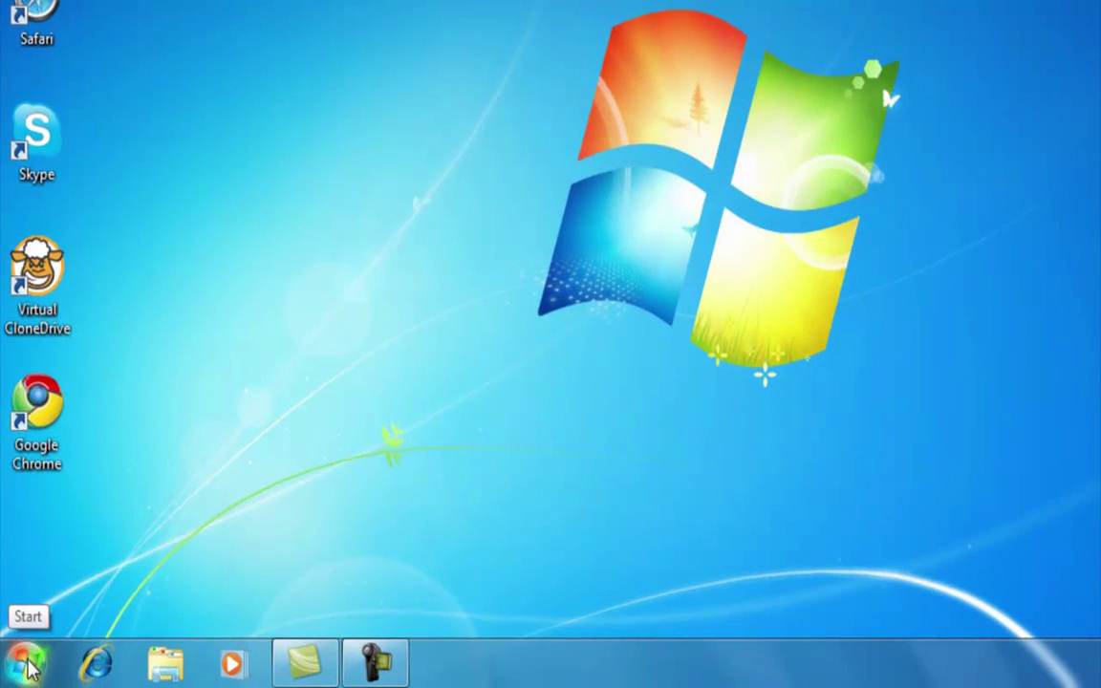
- Open Taskbar and Start Menu Properties on its Start Menu tab via the Start menu's Properties option
click(27, 664)
right_click(333, 537)
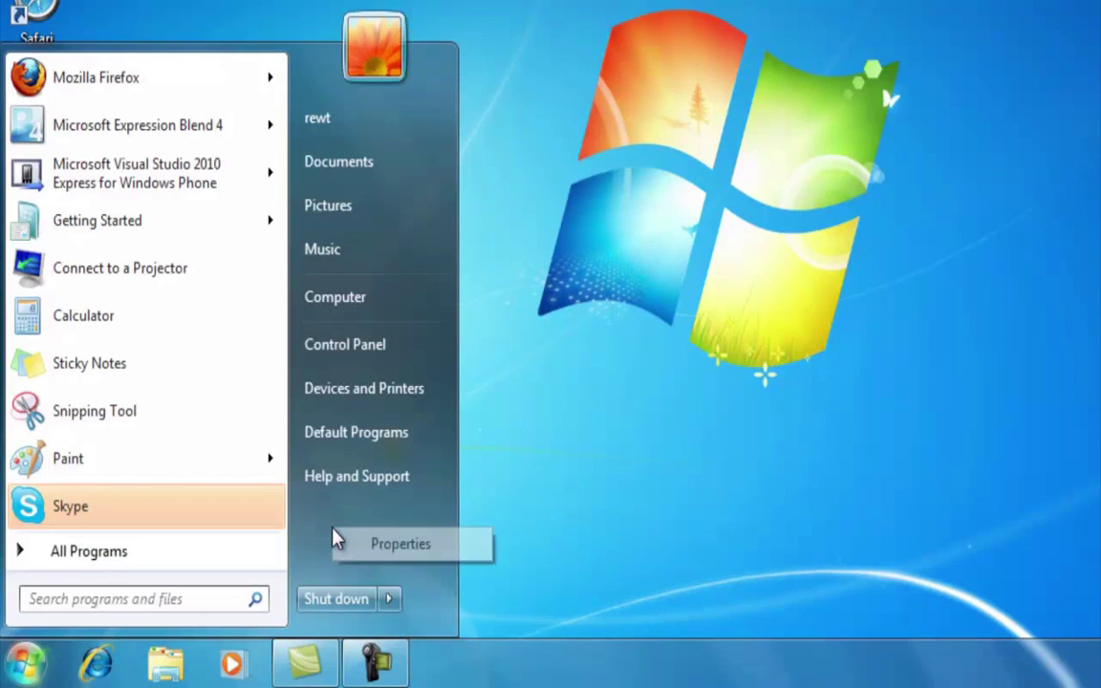
click(380, 548)
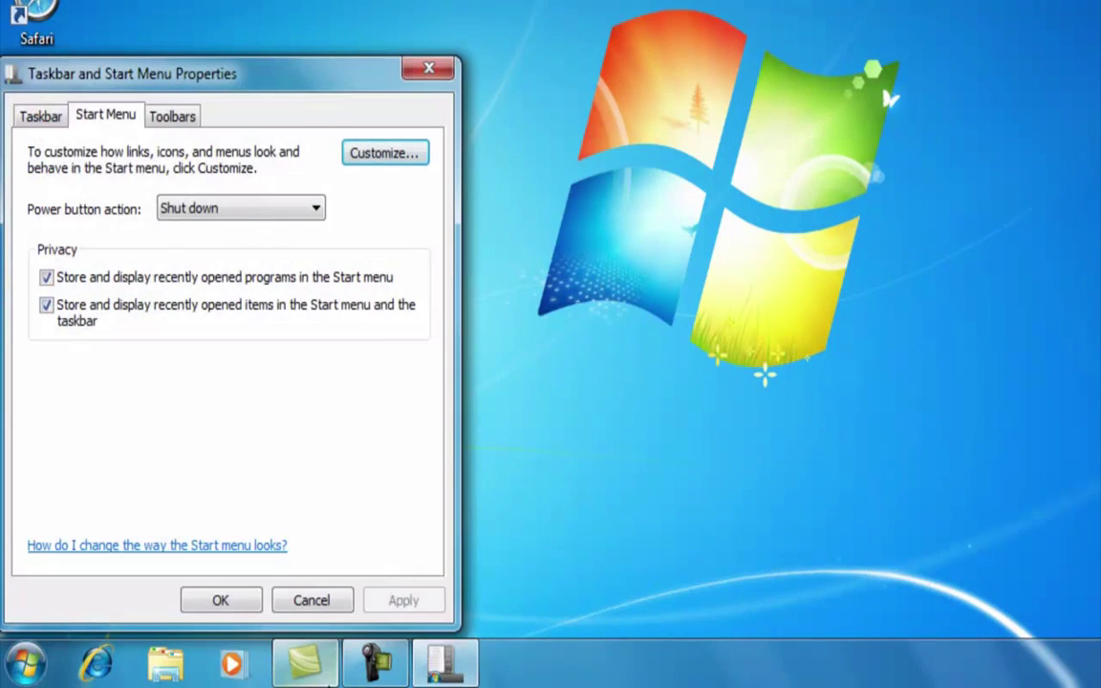
click(315, 605)
click(27, 664)
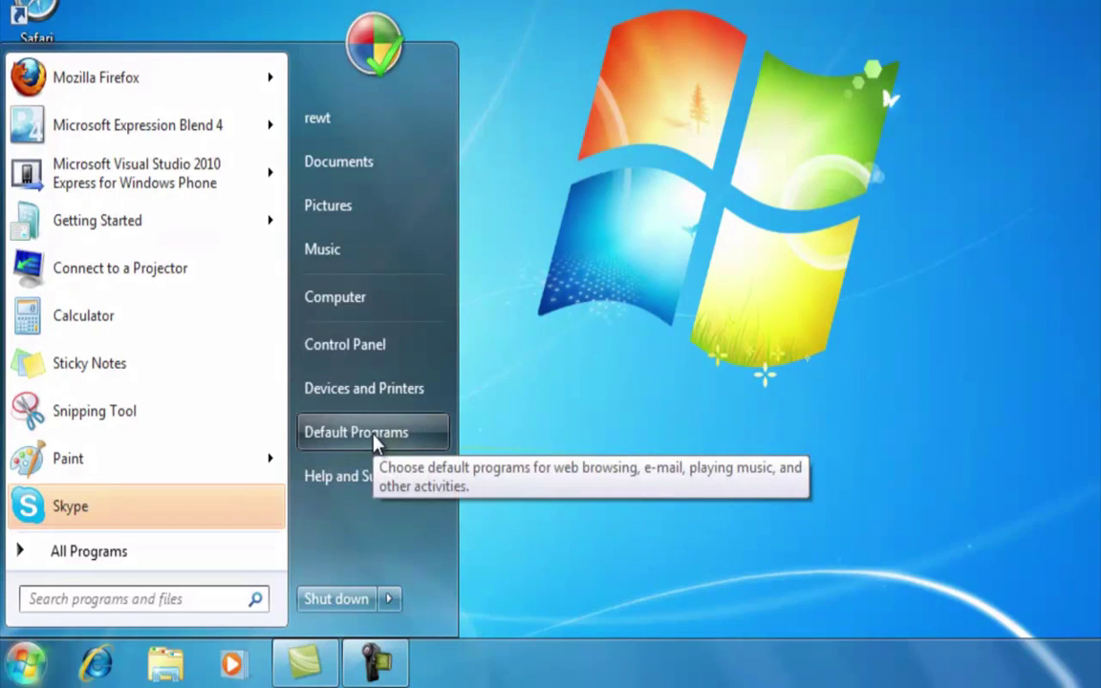
right_click(366, 546)
click(387, 556)
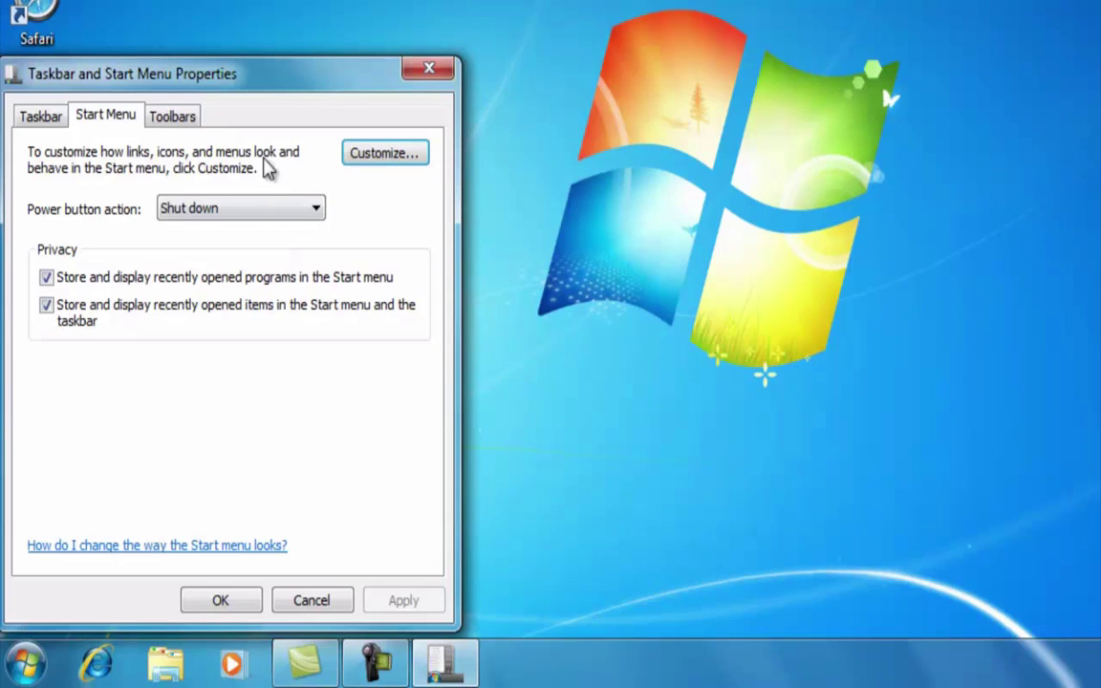
- In Customize Start Menu, hide Help and turn off highlighting of newly installed programs
click(392, 170)
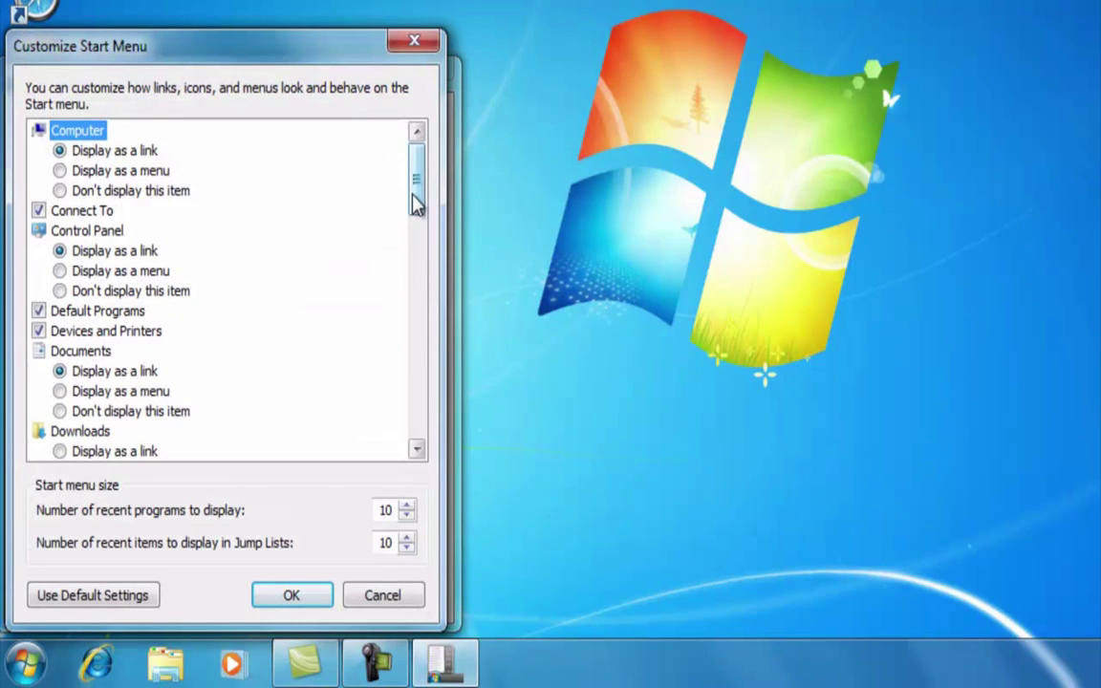
drag(416, 201, 415, 258)
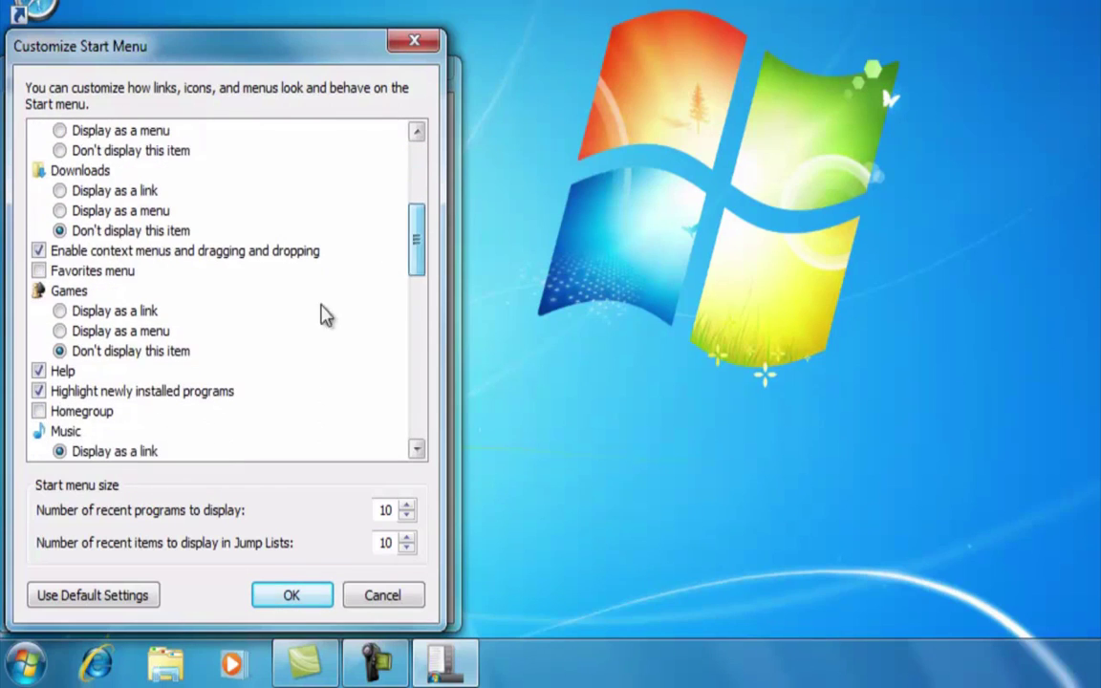
click(38, 371)
click(38, 391)
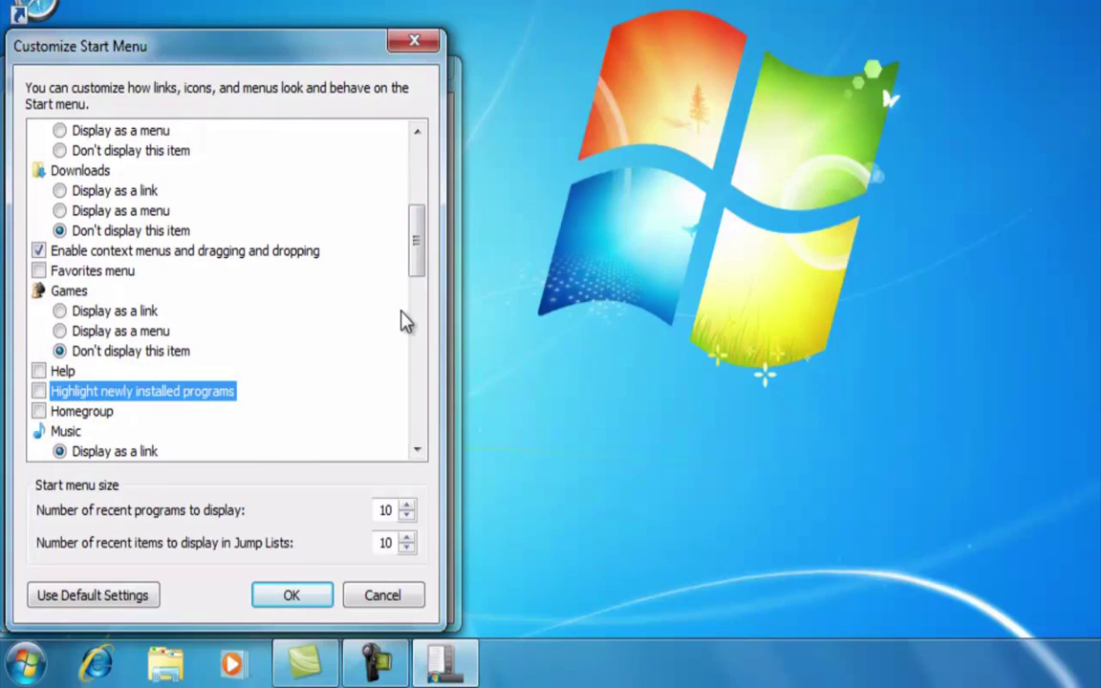
- Enable Network, Homegroup and the Run command, then save with OK in both dialogs
drag(418, 263, 420, 302)
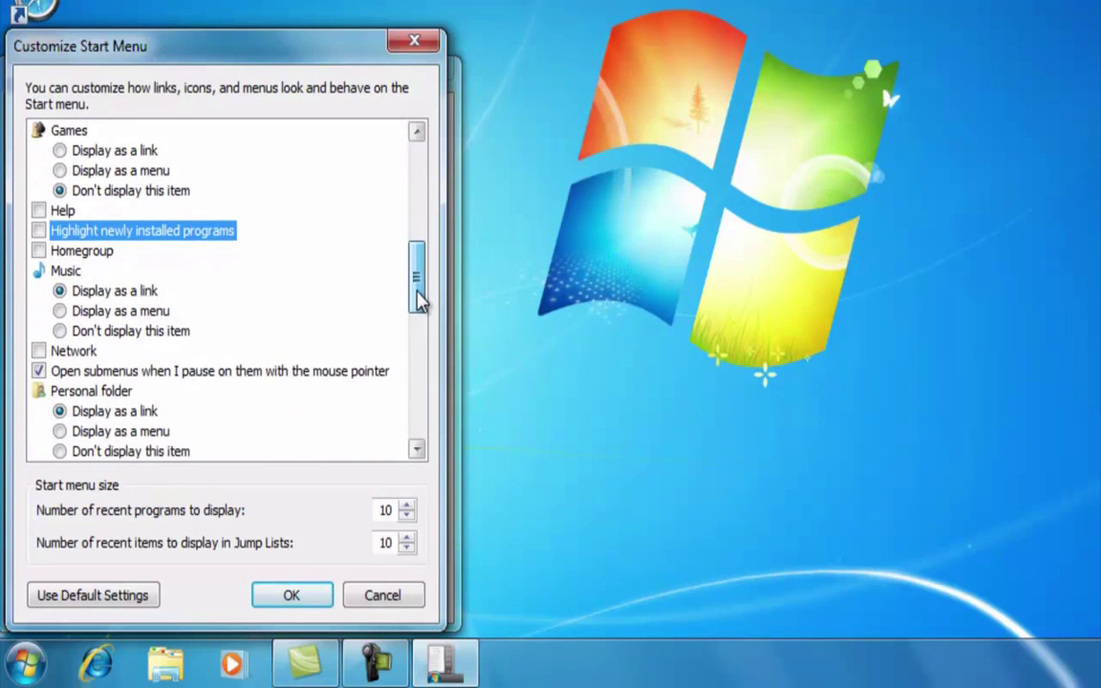
click(38, 351)
drag(424, 286, 422, 292)
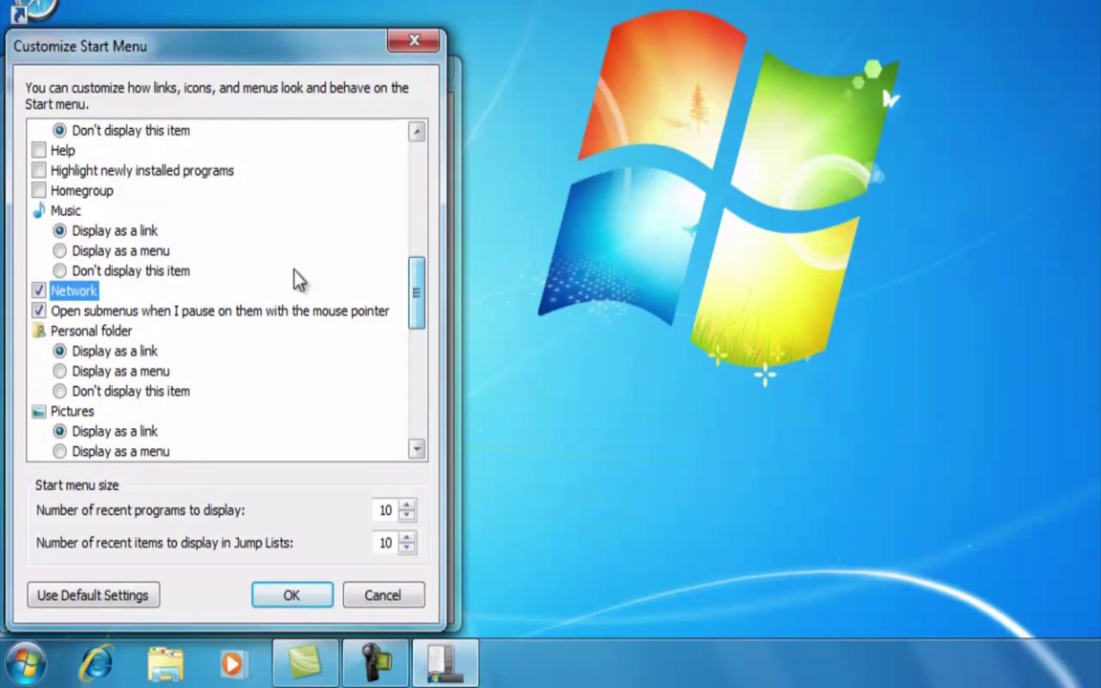
click(39, 190)
drag(418, 300, 421, 351)
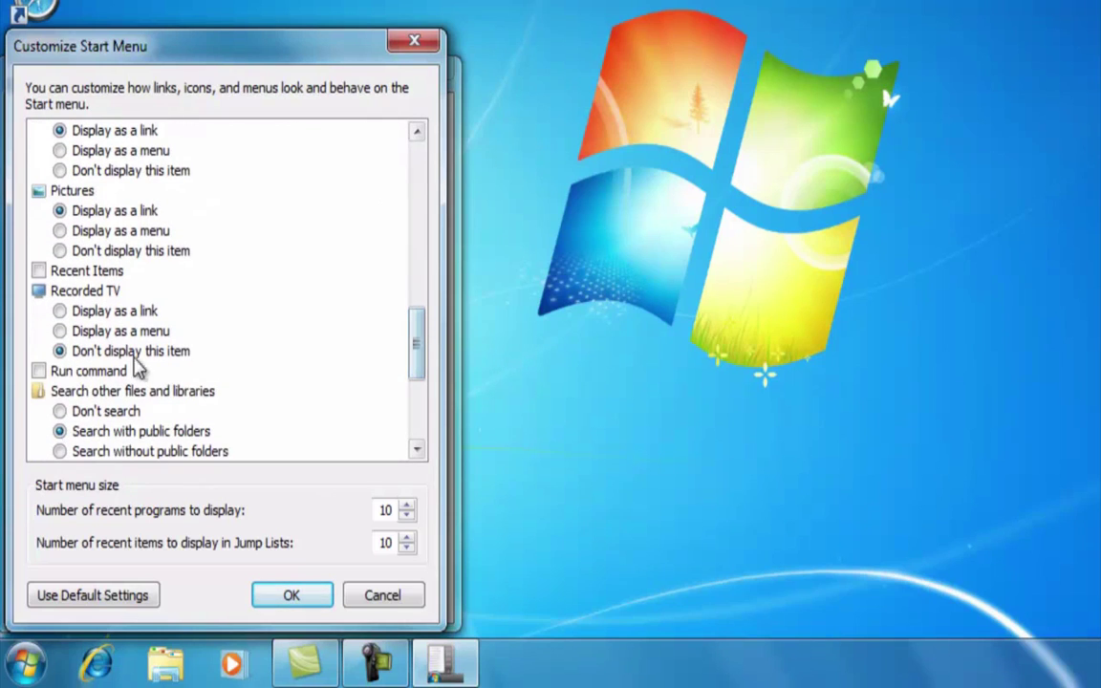
click(39, 371)
drag(425, 349, 423, 418)
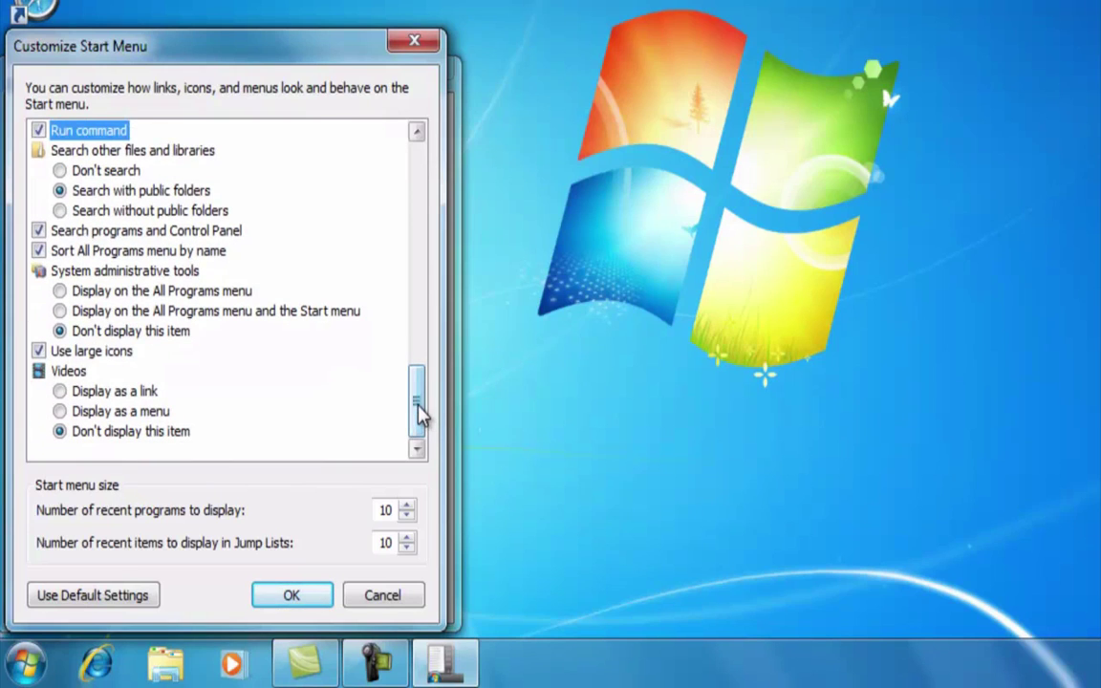
click(291, 596)
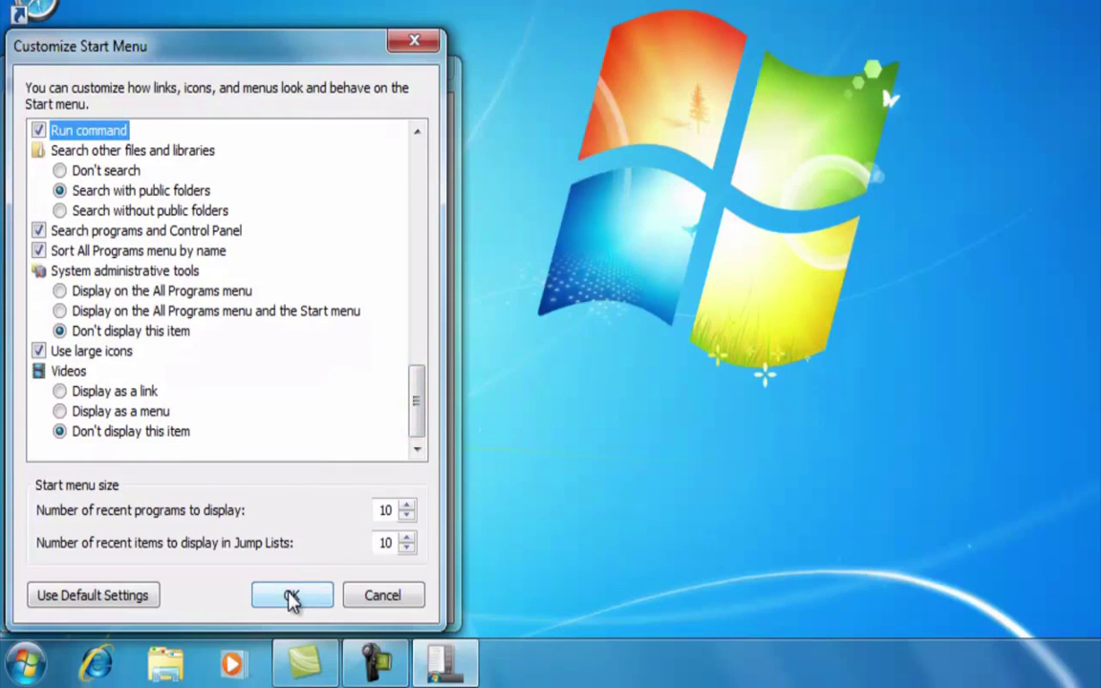
click(243, 605)
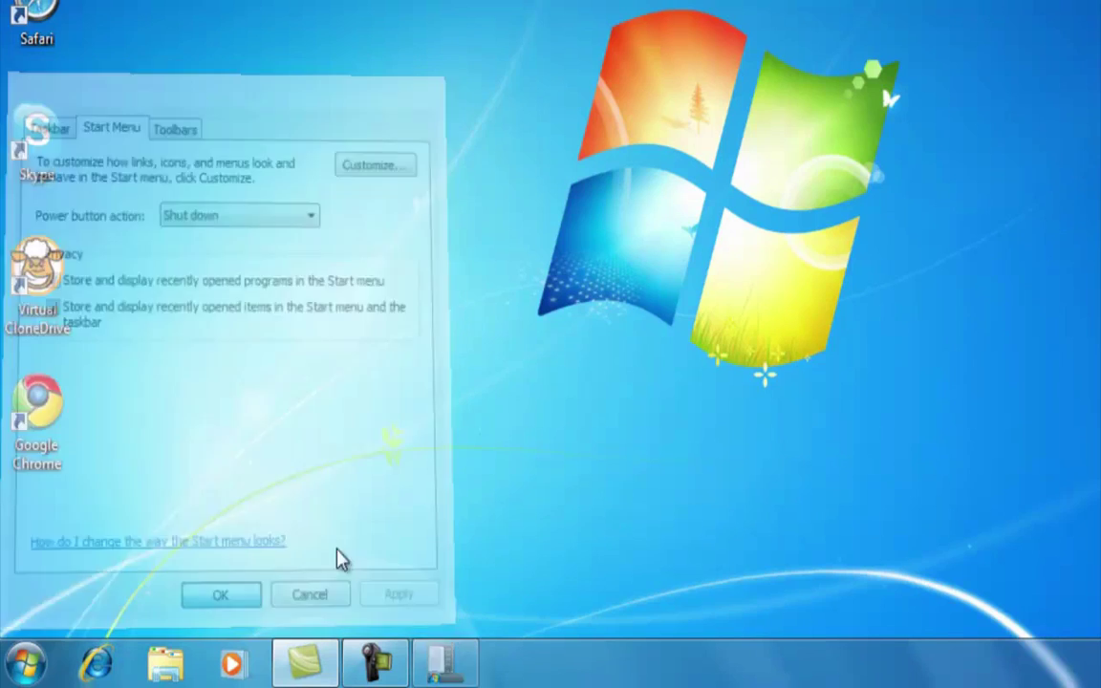
click(26, 664)
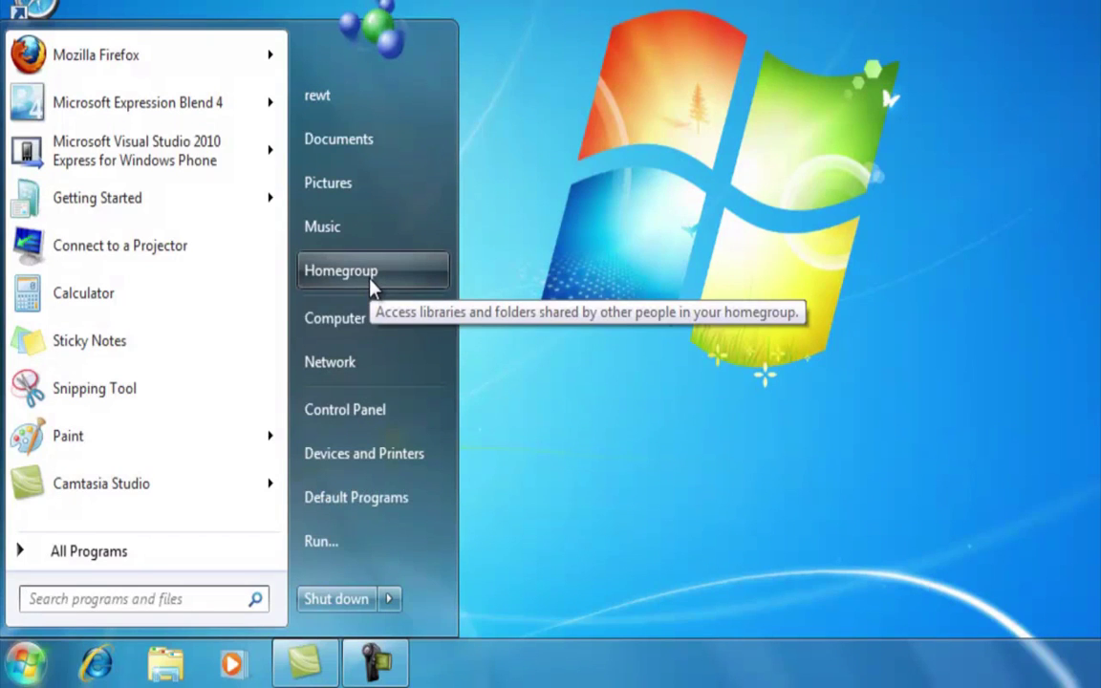
click(624, 315)
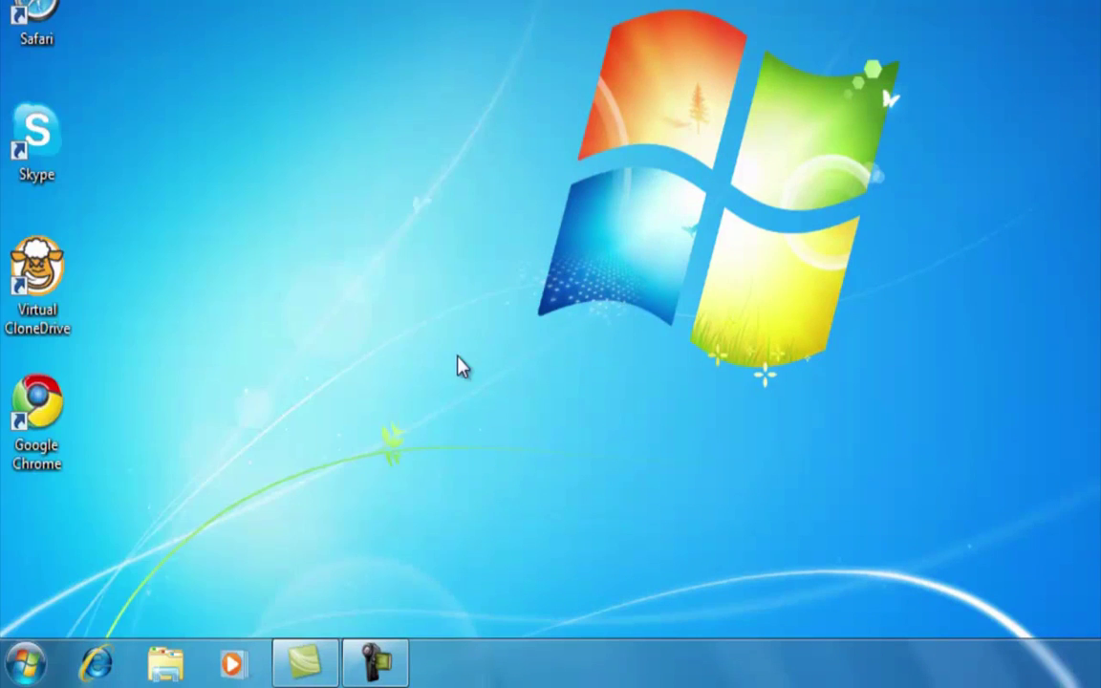
key(super)
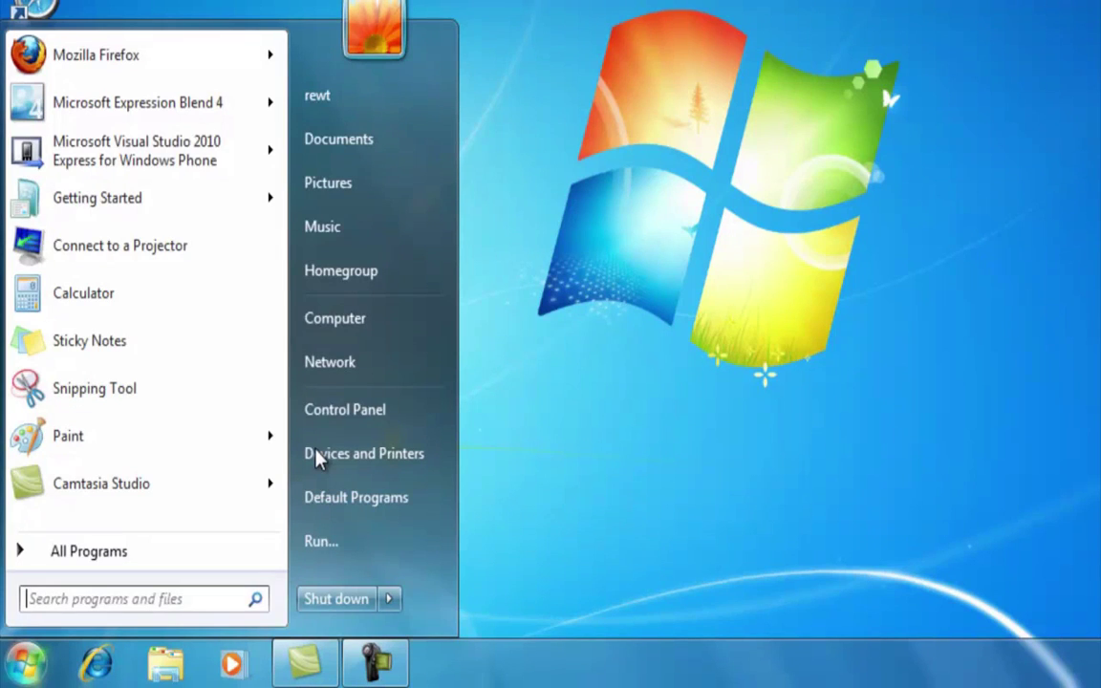
text(skype)
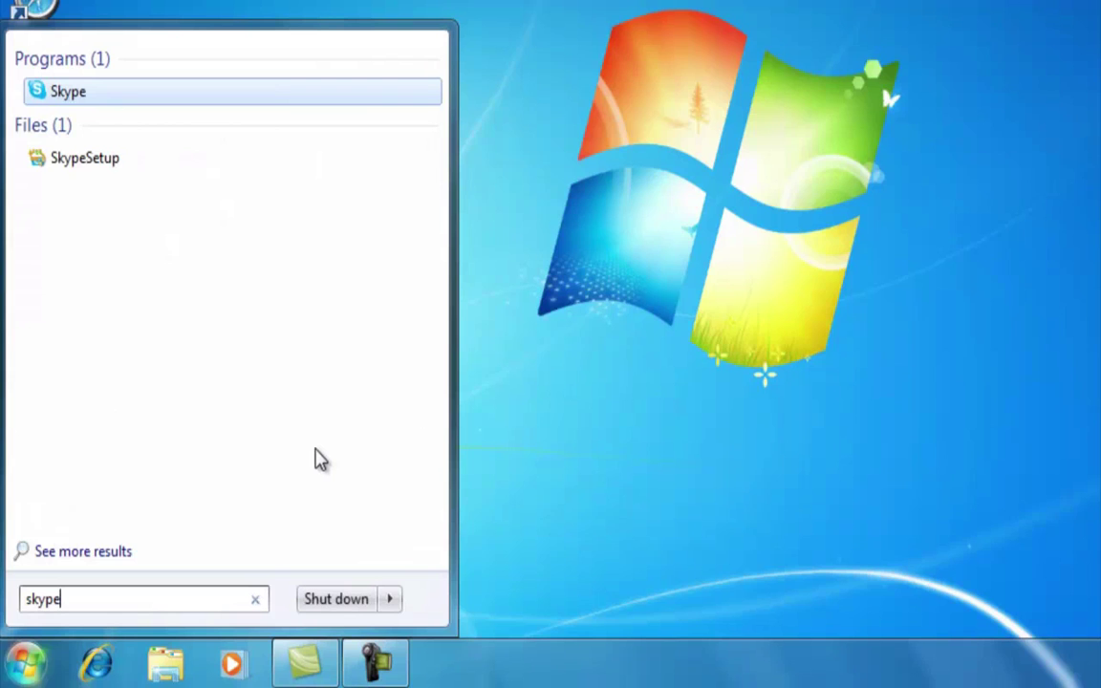
key(BackSpace)
key(BackSpace)
key(BackSpace)
key(BackSpace)
key(BackSpace)
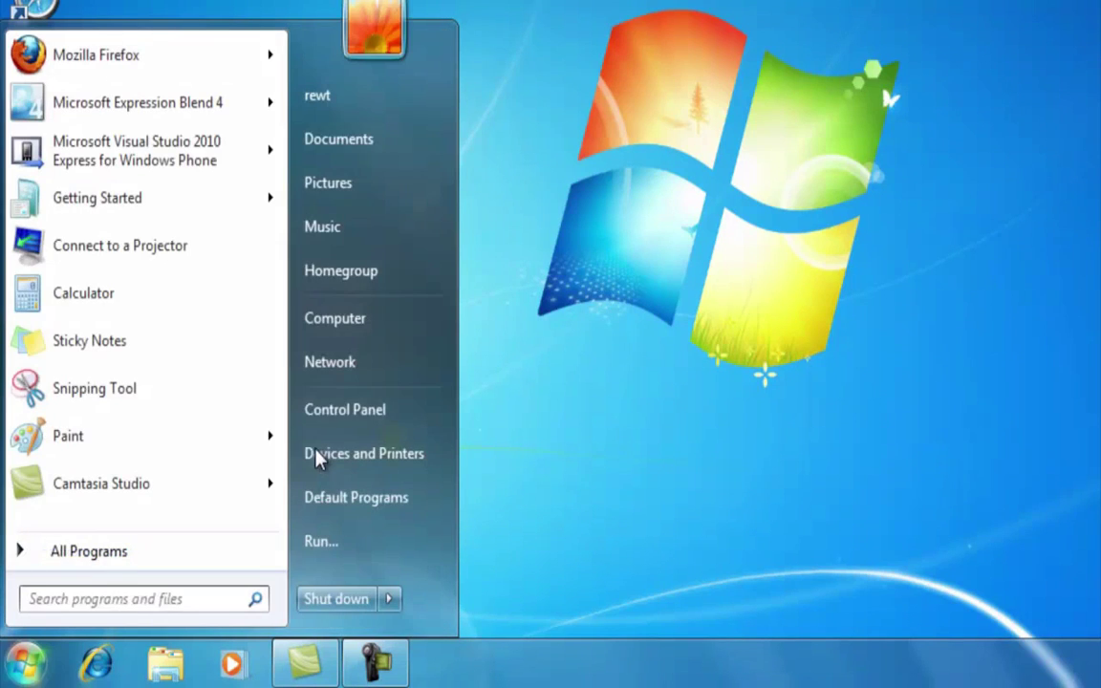
click(674, 258)
key(super)
text(skyp)
key(BackSpace)
key(BackSpace)
key(BackSpace)
key(BackSpace)
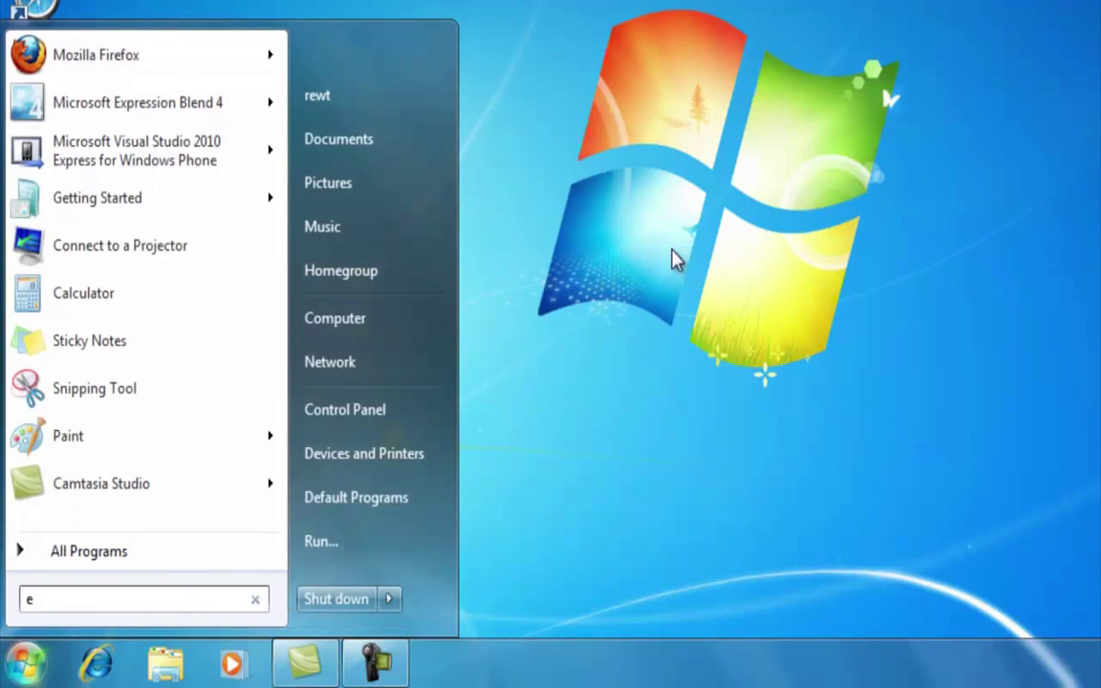
text(expression)
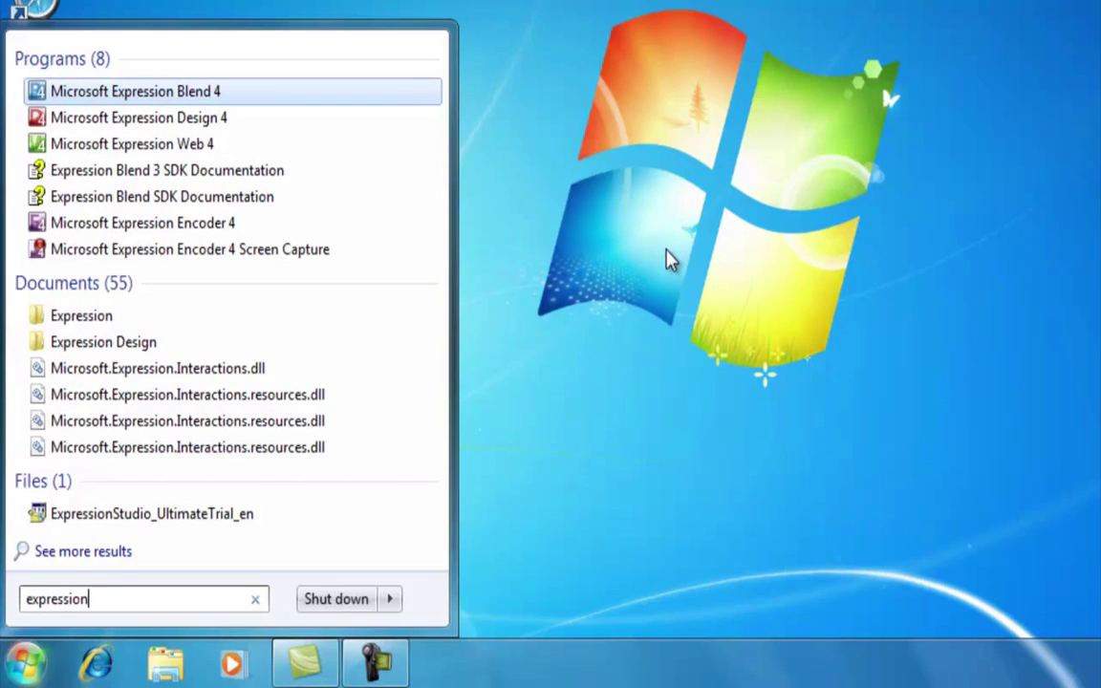
click(698, 211)
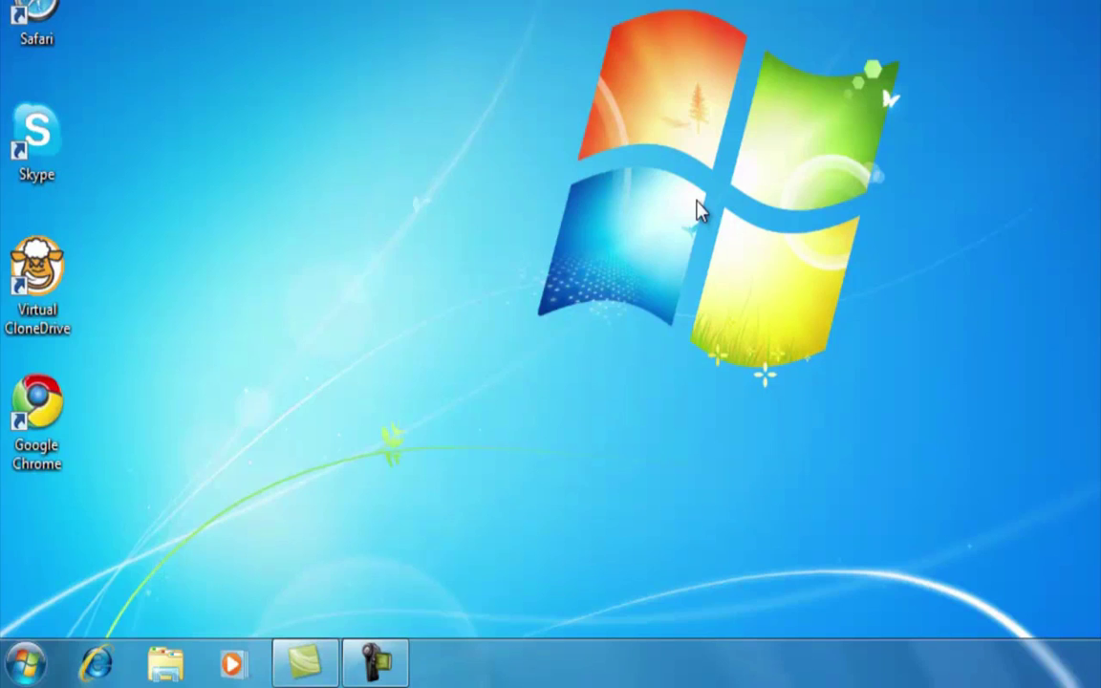